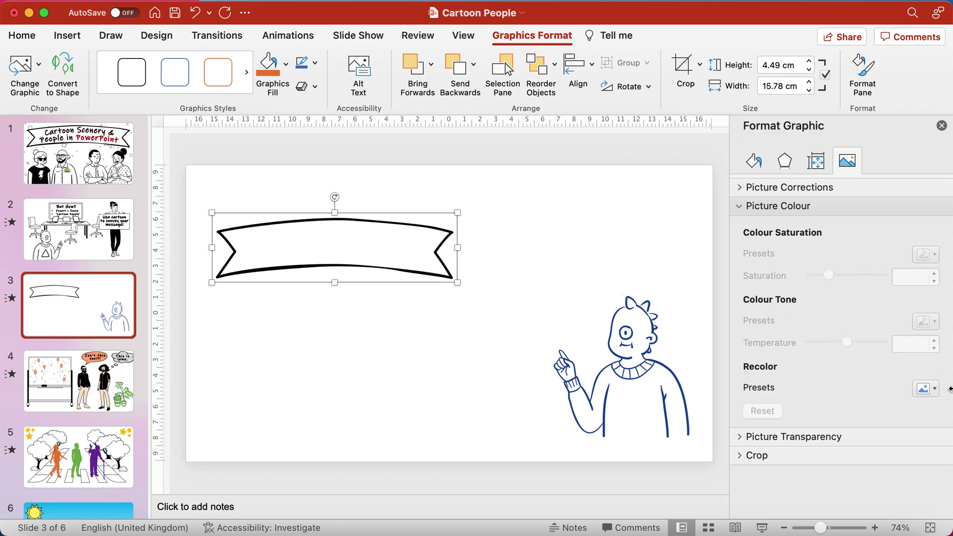
Step: Apply the blue recolour preset to the slide 3 banner and deselect it
click(666, 446)
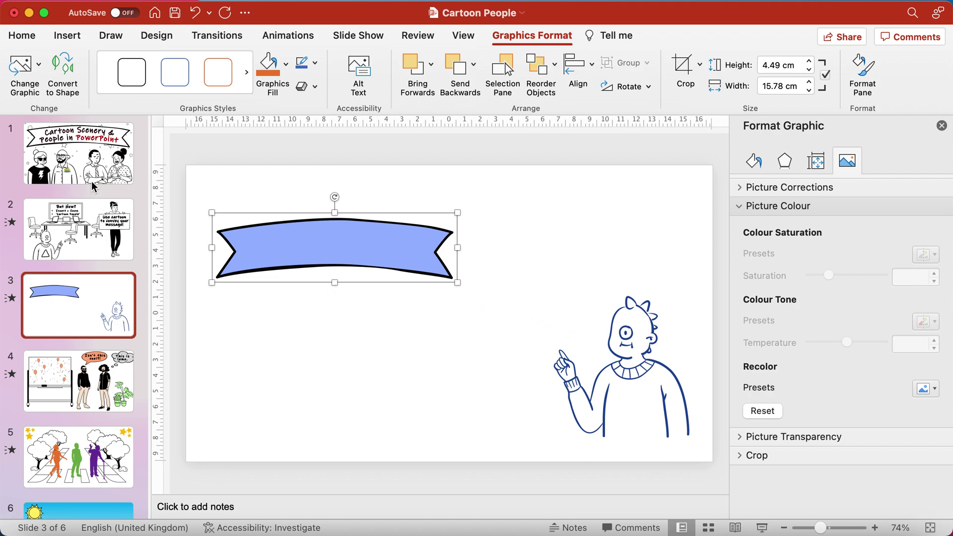
key(Escape)
Step: Recolour the title slide's cartoon illustration with the Gold, Accent colour 4 Dark preset
click(85, 160)
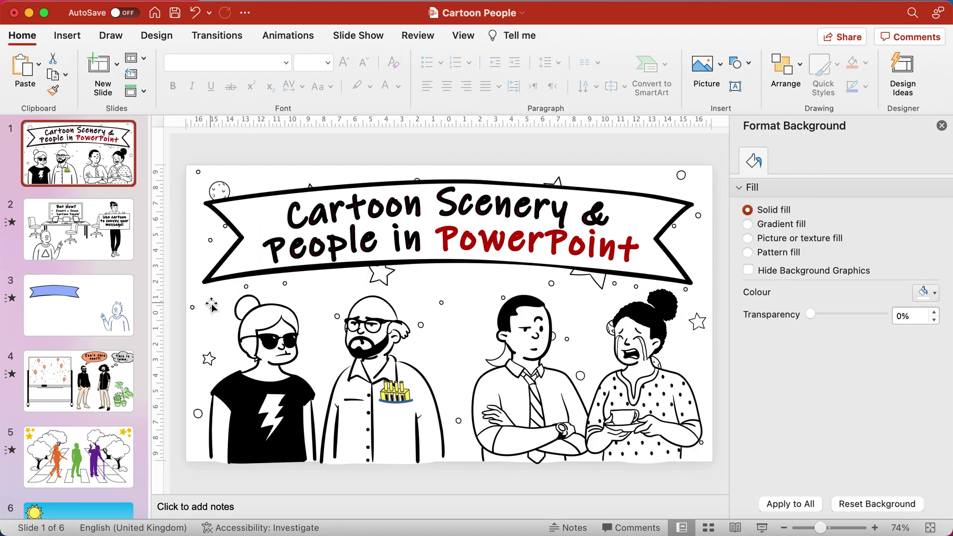
click(390, 278)
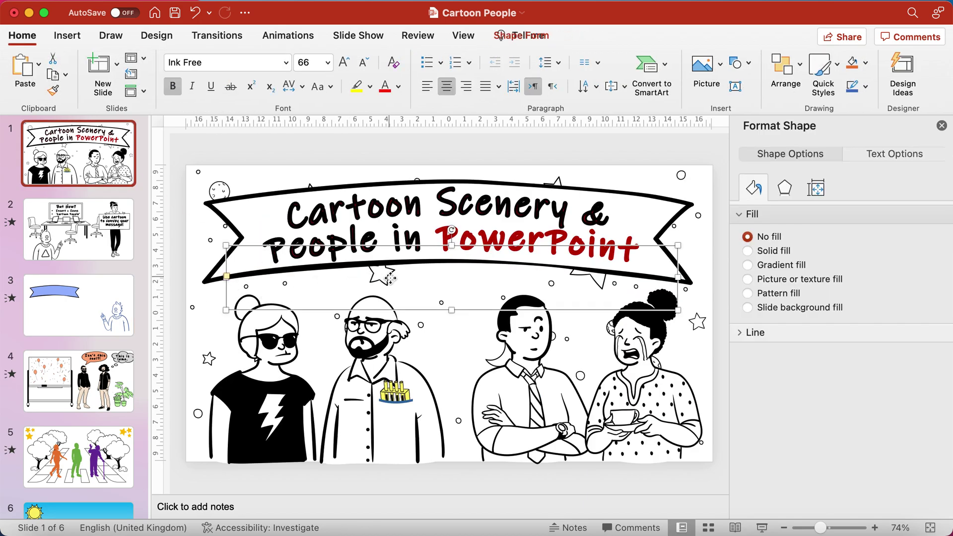
click(438, 331)
click(464, 319)
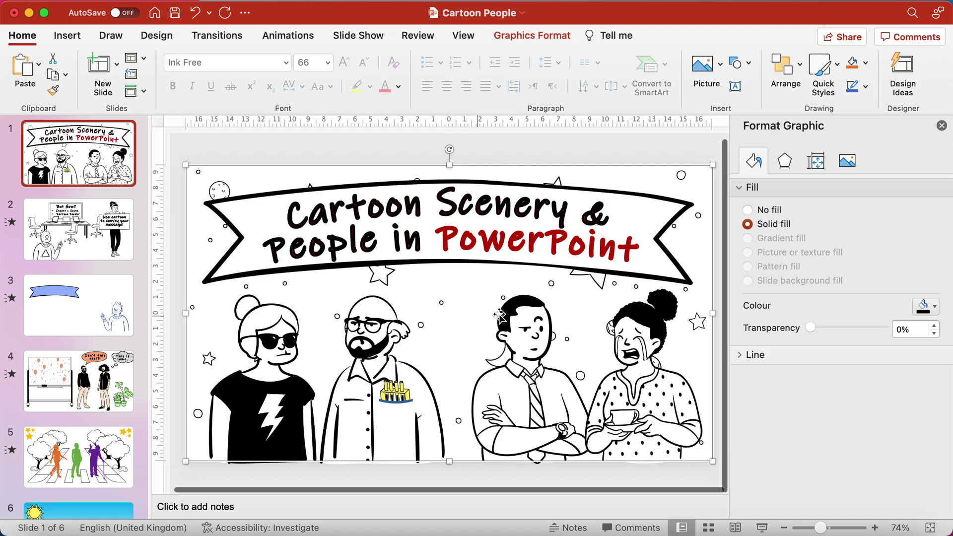
click(848, 163)
click(939, 391)
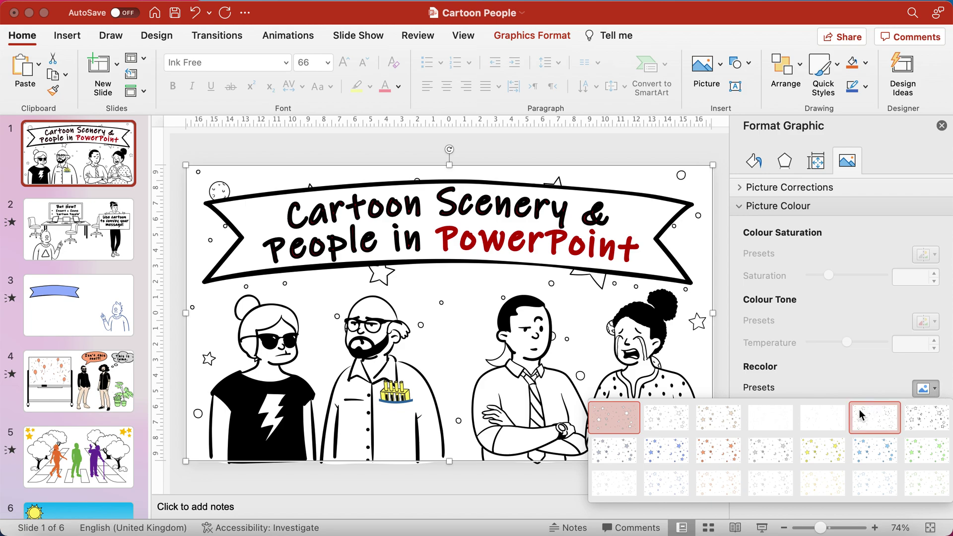
click(826, 453)
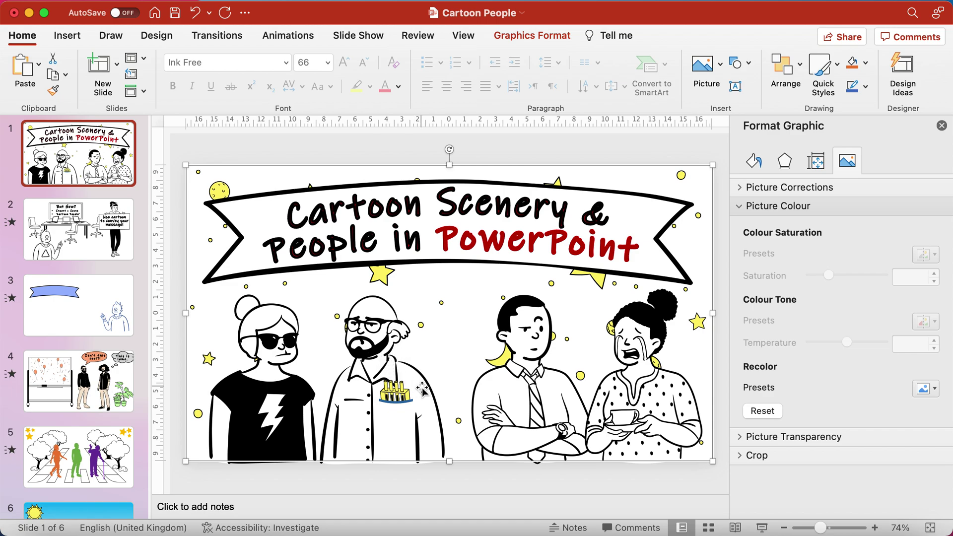
click(638, 378)
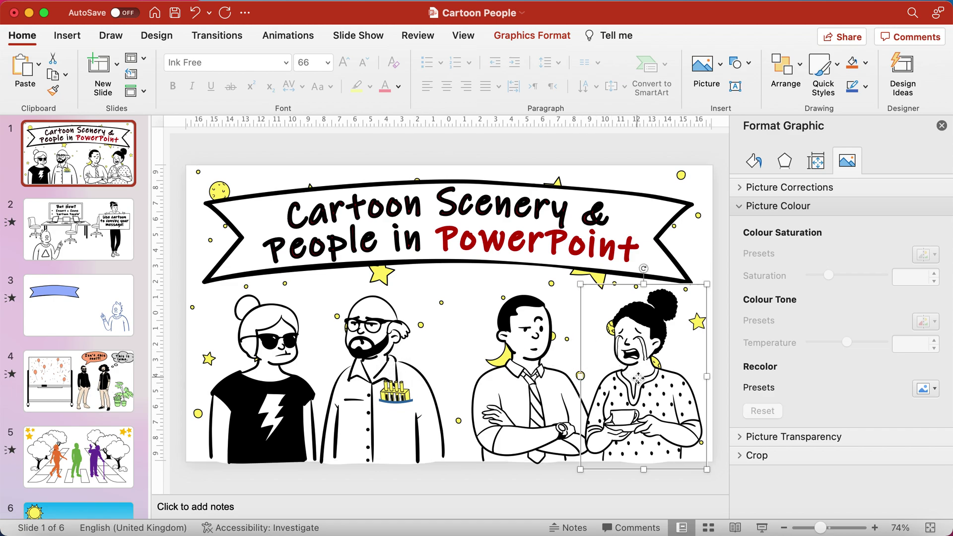
Step: Recolour the crying woman yellow and the man in the tie green
click(935, 390)
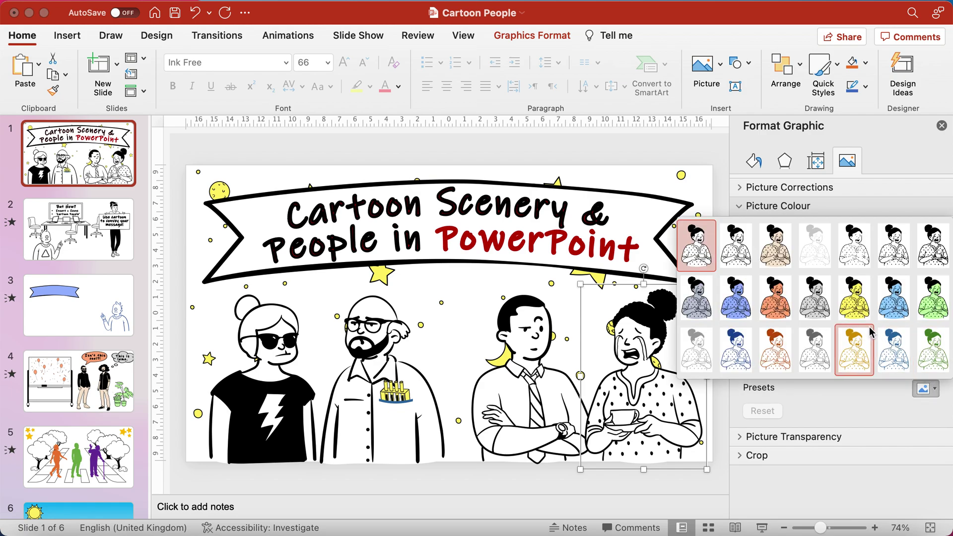
click(858, 315)
click(548, 390)
click(928, 389)
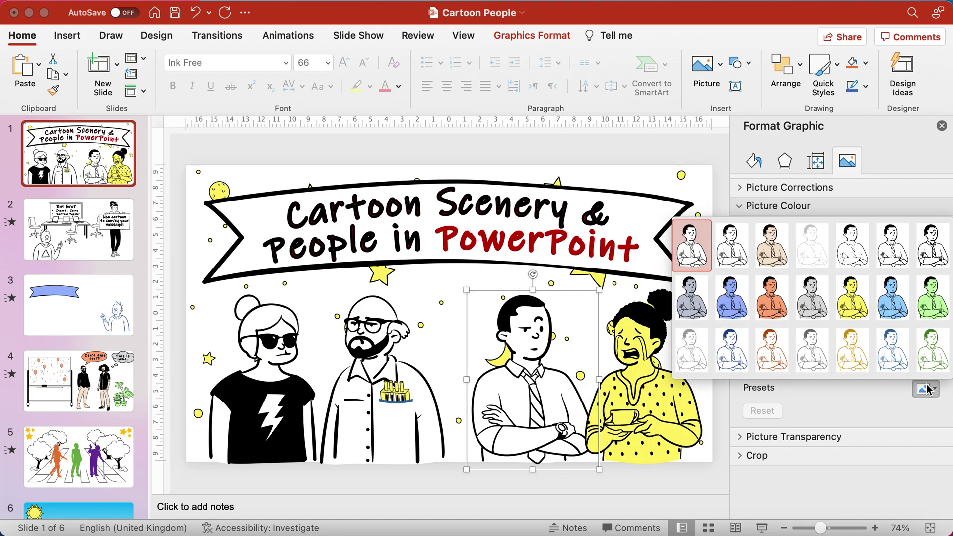
click(942, 303)
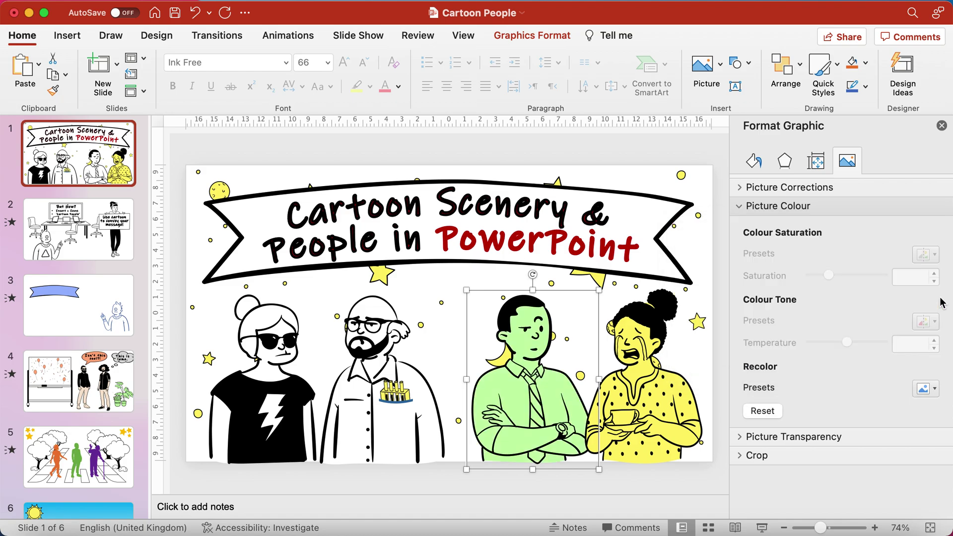
Step: Recolour the bearded man light blue and the black-shirt woman Orange, Accent colour 2 Dark
click(361, 362)
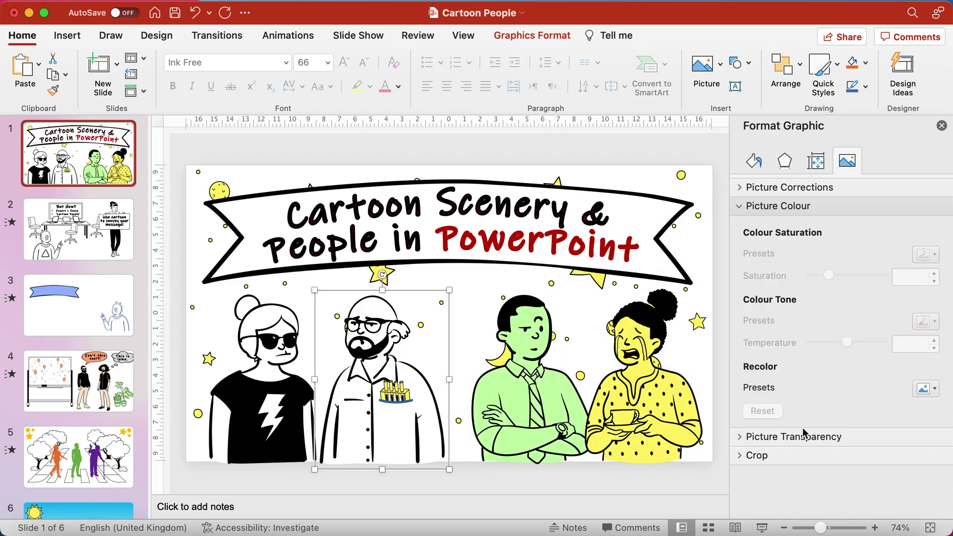
click(925, 388)
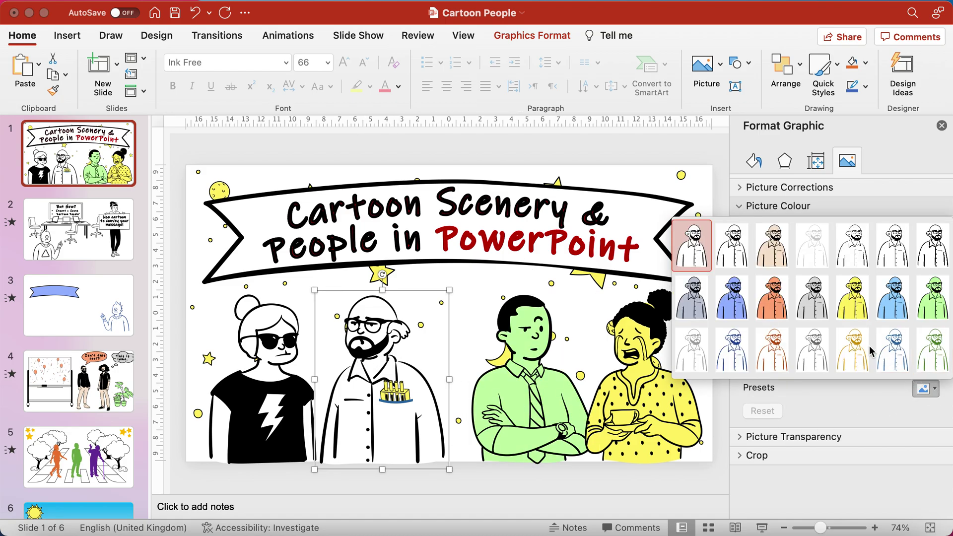
click(891, 317)
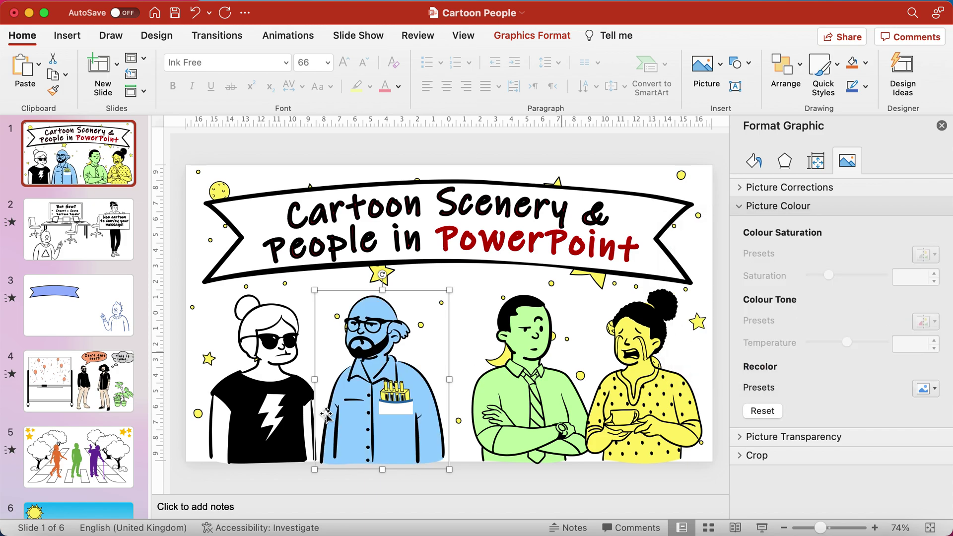
click(292, 392)
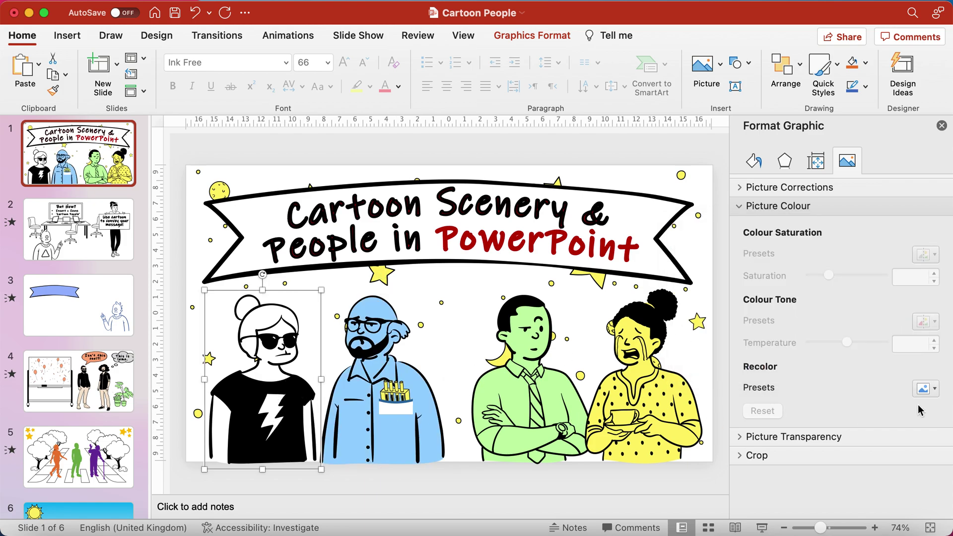
click(935, 390)
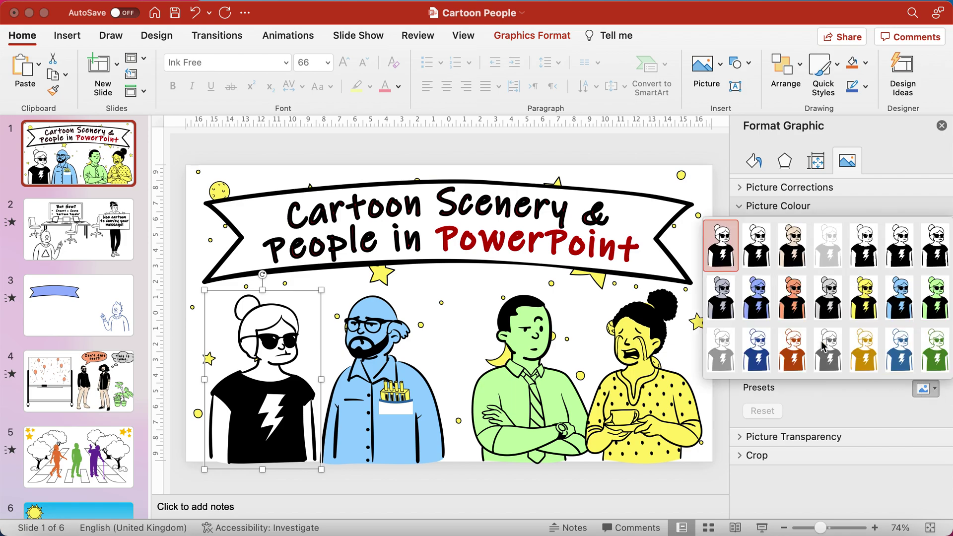
click(796, 313)
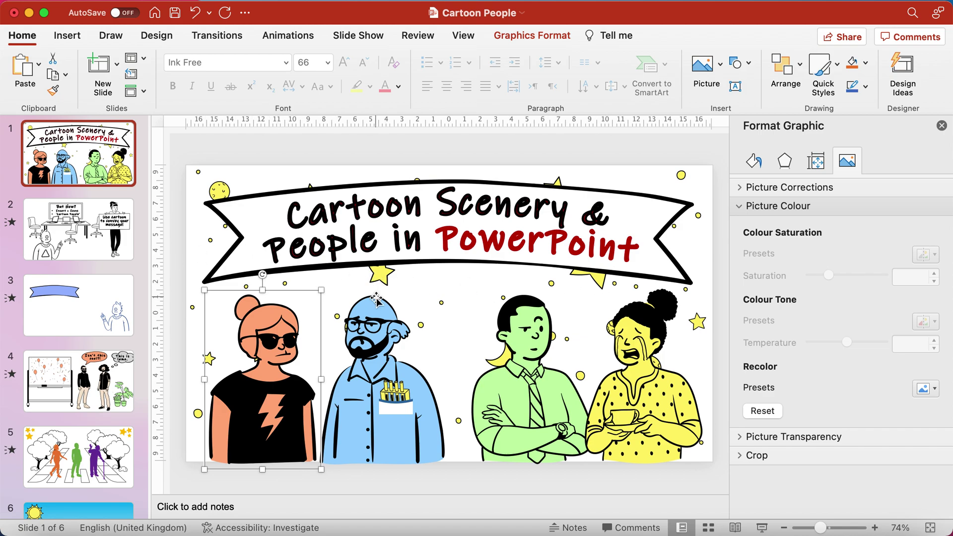
click(648, 160)
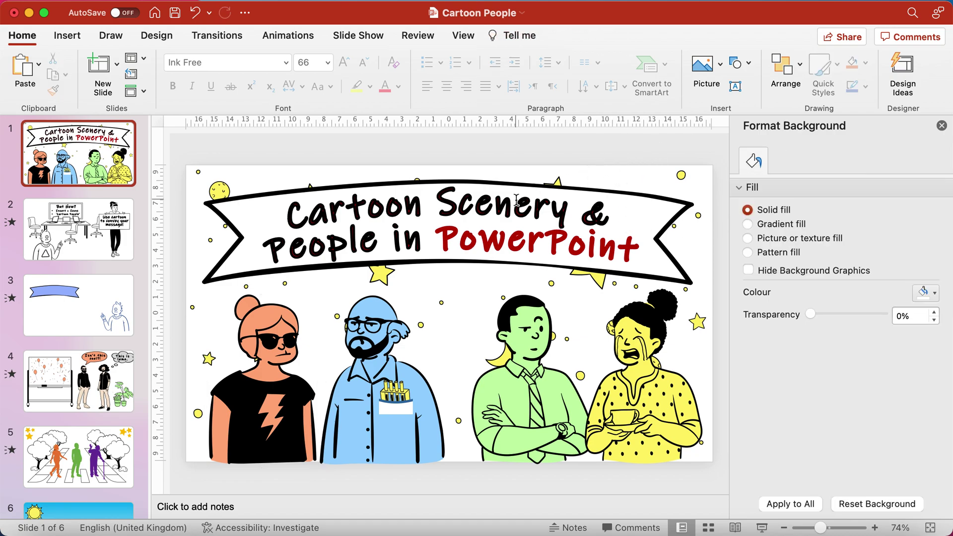
Step: Select slide 2 and close the Format Background pane
click(92, 233)
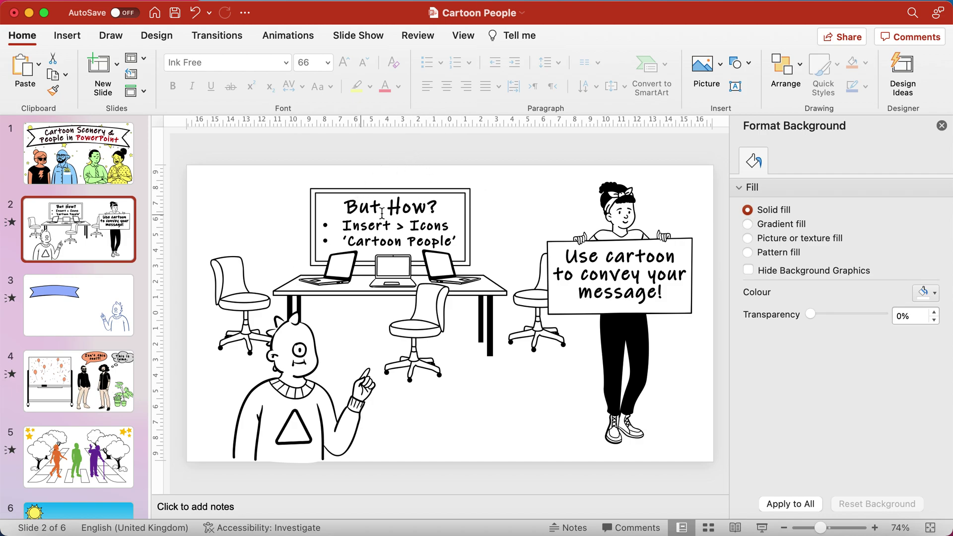
click(75, 35)
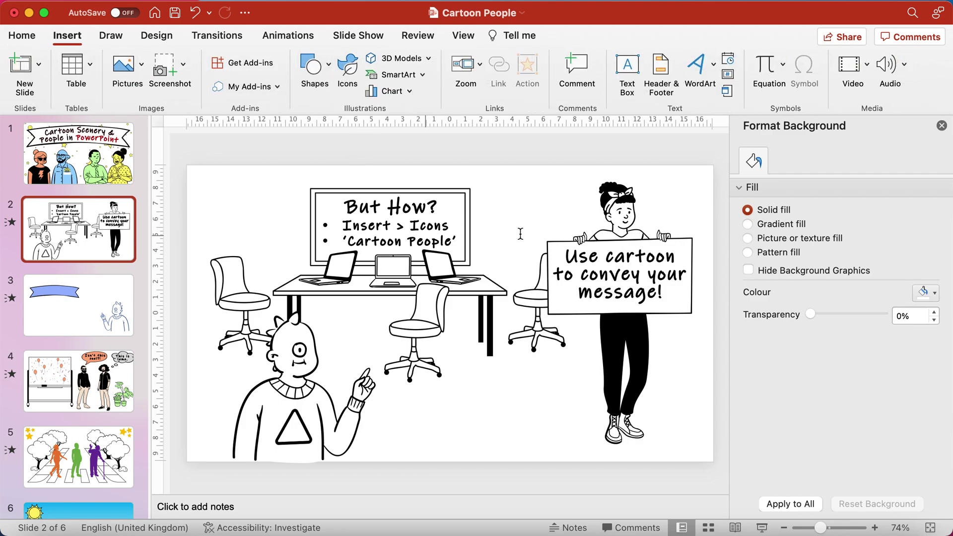
click(942, 126)
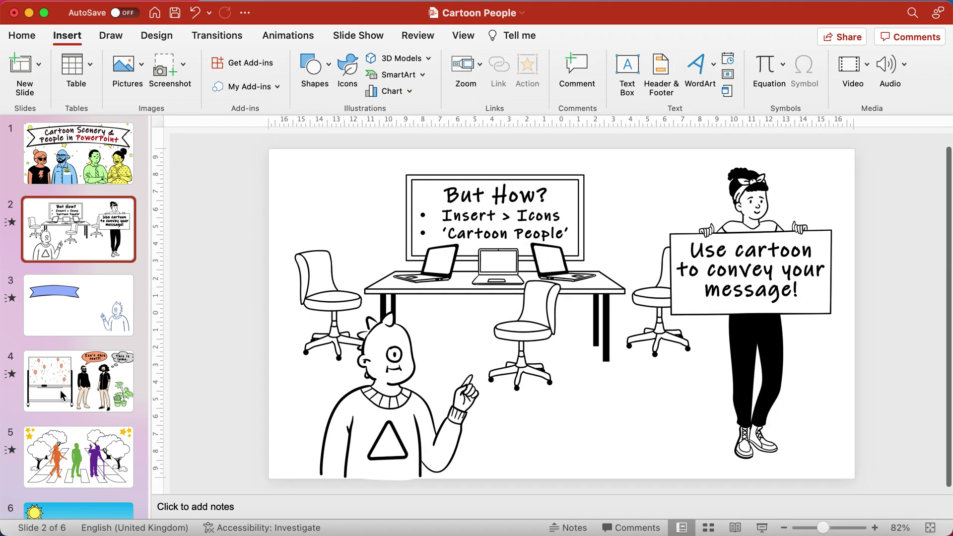
Step: Play the presentation as a full-screen slide show from the status bar
scroll(61, 389, down, 3)
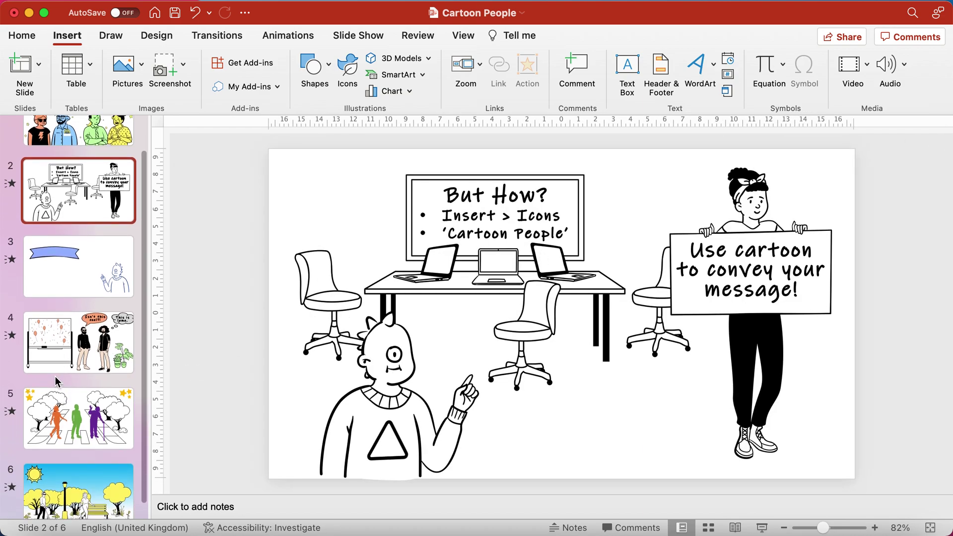
scroll(56, 376, up, 1)
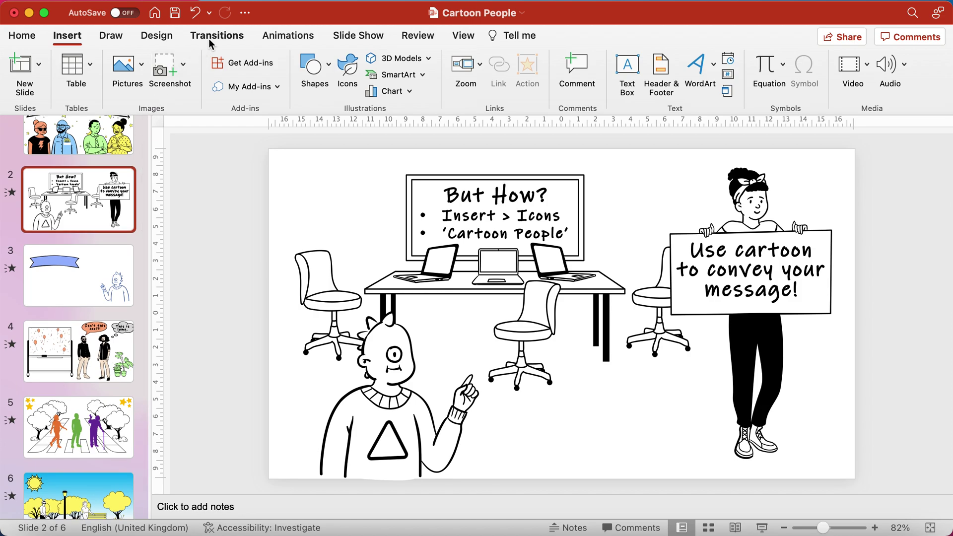
click(762, 528)
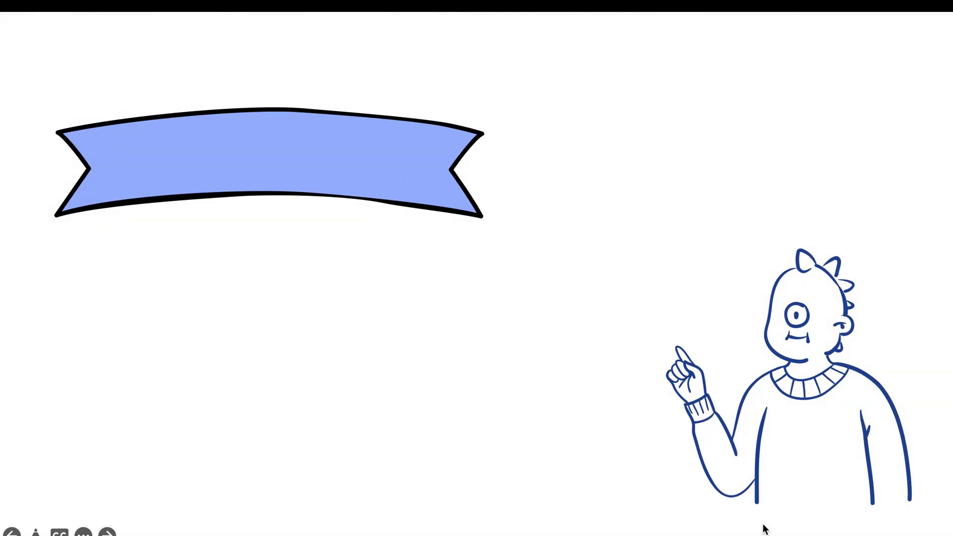
Step: End the slide show and view slide 3's Page Curl transition settings
key(Escape)
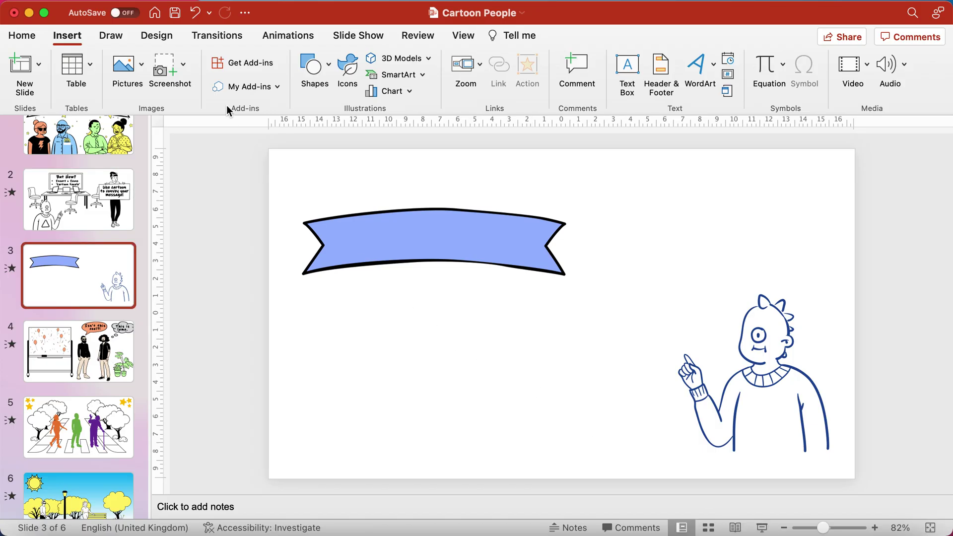
click(226, 40)
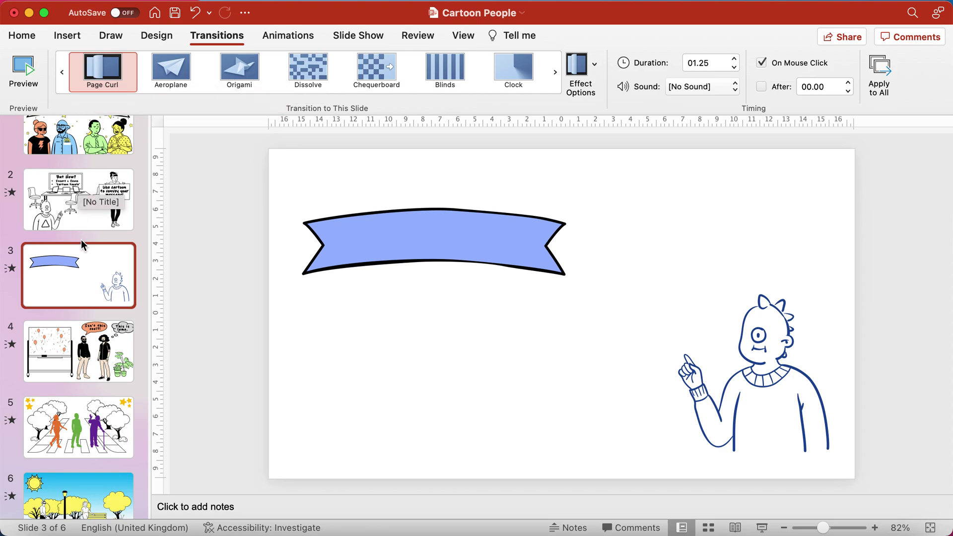
Step: Check each slide's transition, with Page Curl at 01.25 s on slides 2 and 3, and return to slide 1
scroll(82, 240, up, 2)
scroll(83, 229, up, 1)
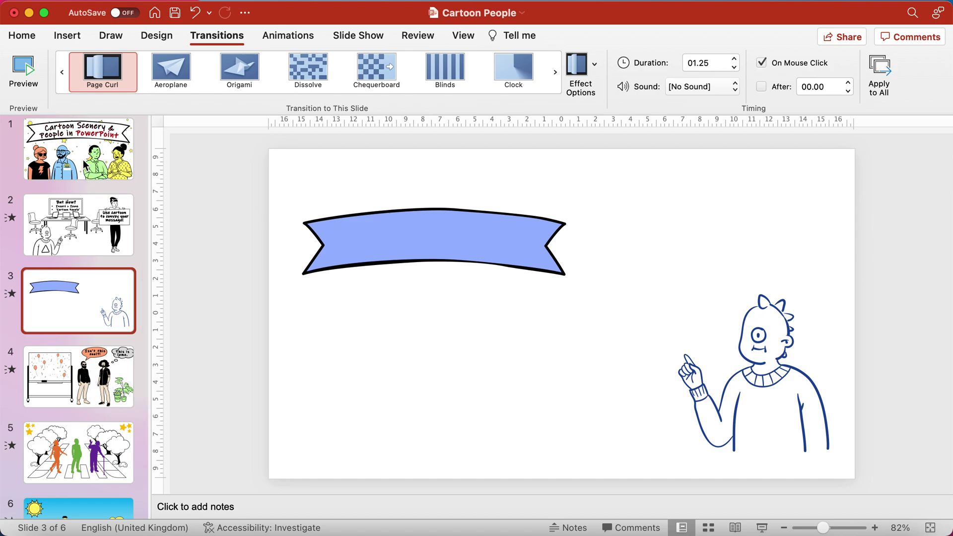
click(85, 226)
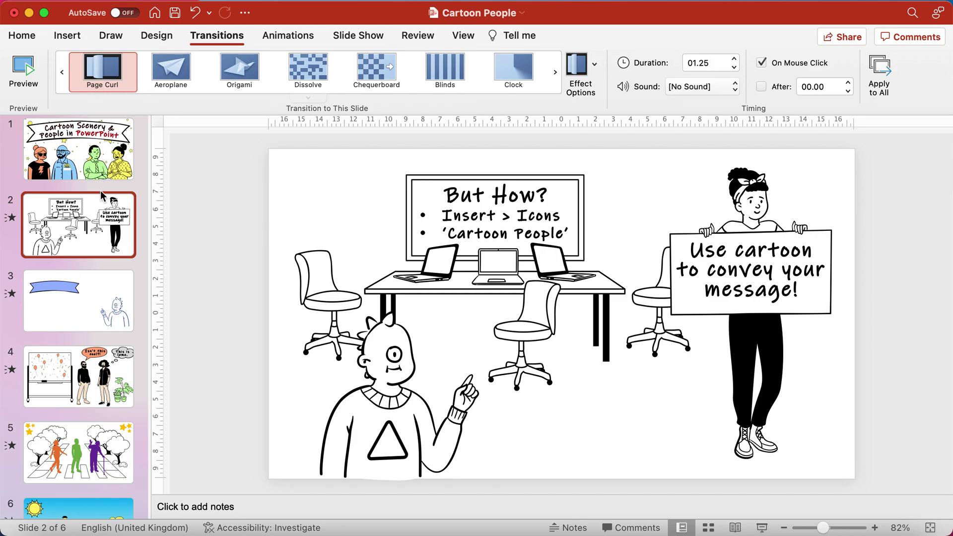
click(104, 161)
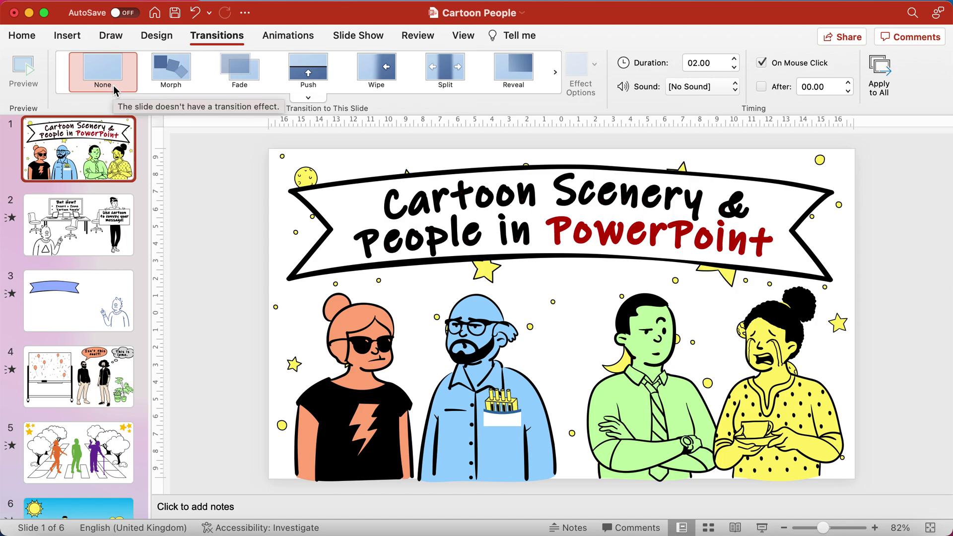
click(81, 239)
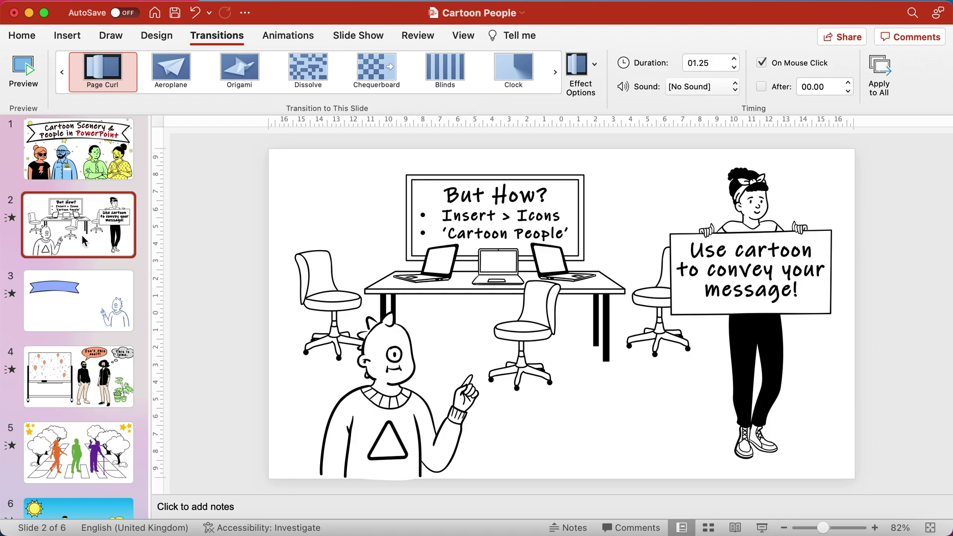
scroll(82, 239, down, 2)
click(82, 263)
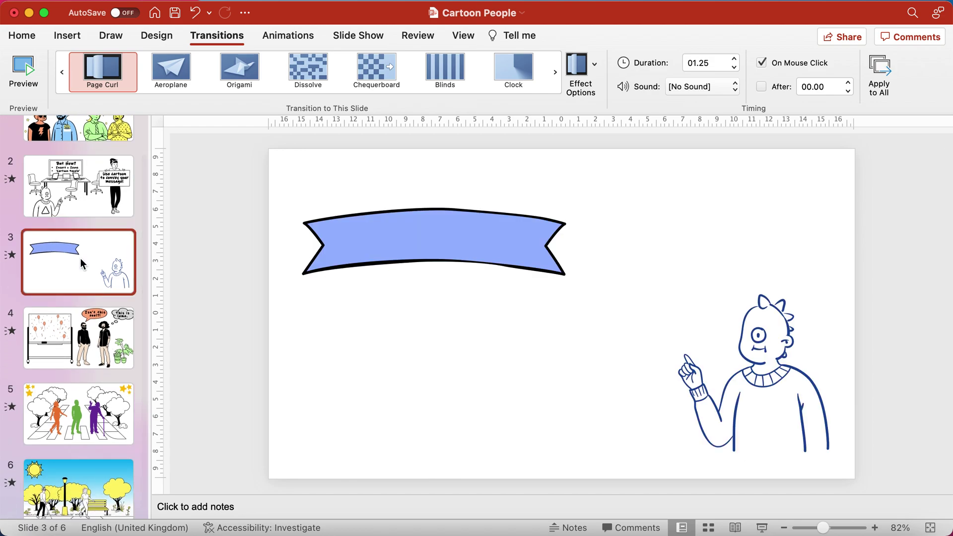
scroll(82, 263, down, 1)
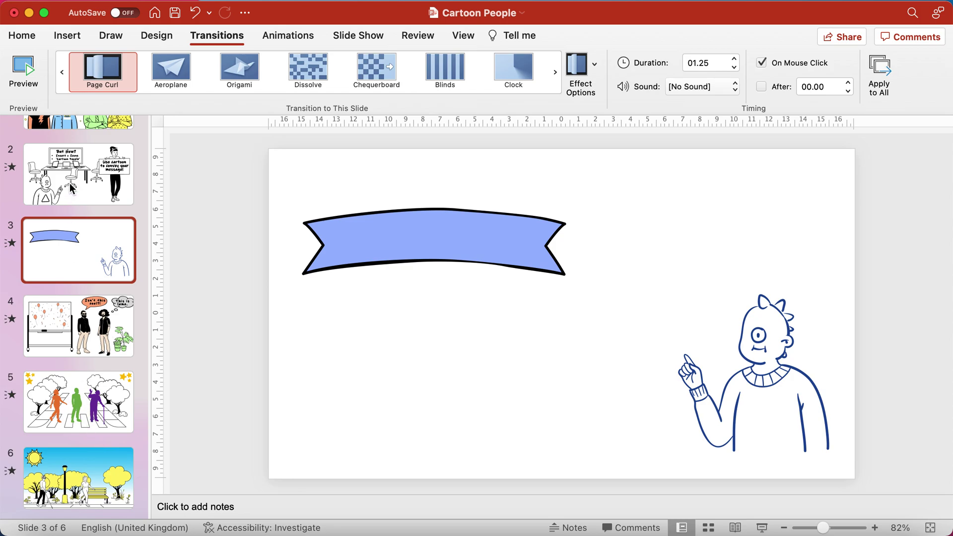
scroll(75, 169, up, 3)
click(84, 147)
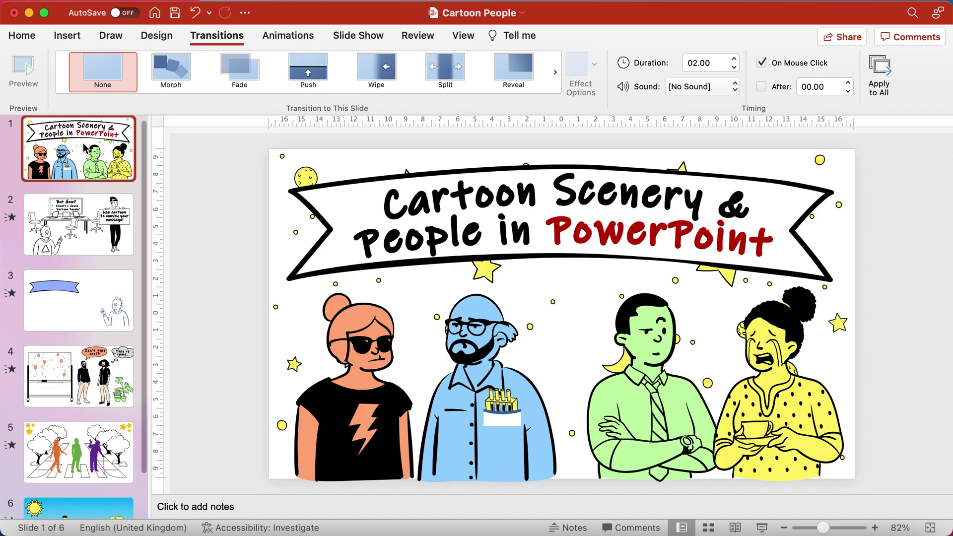